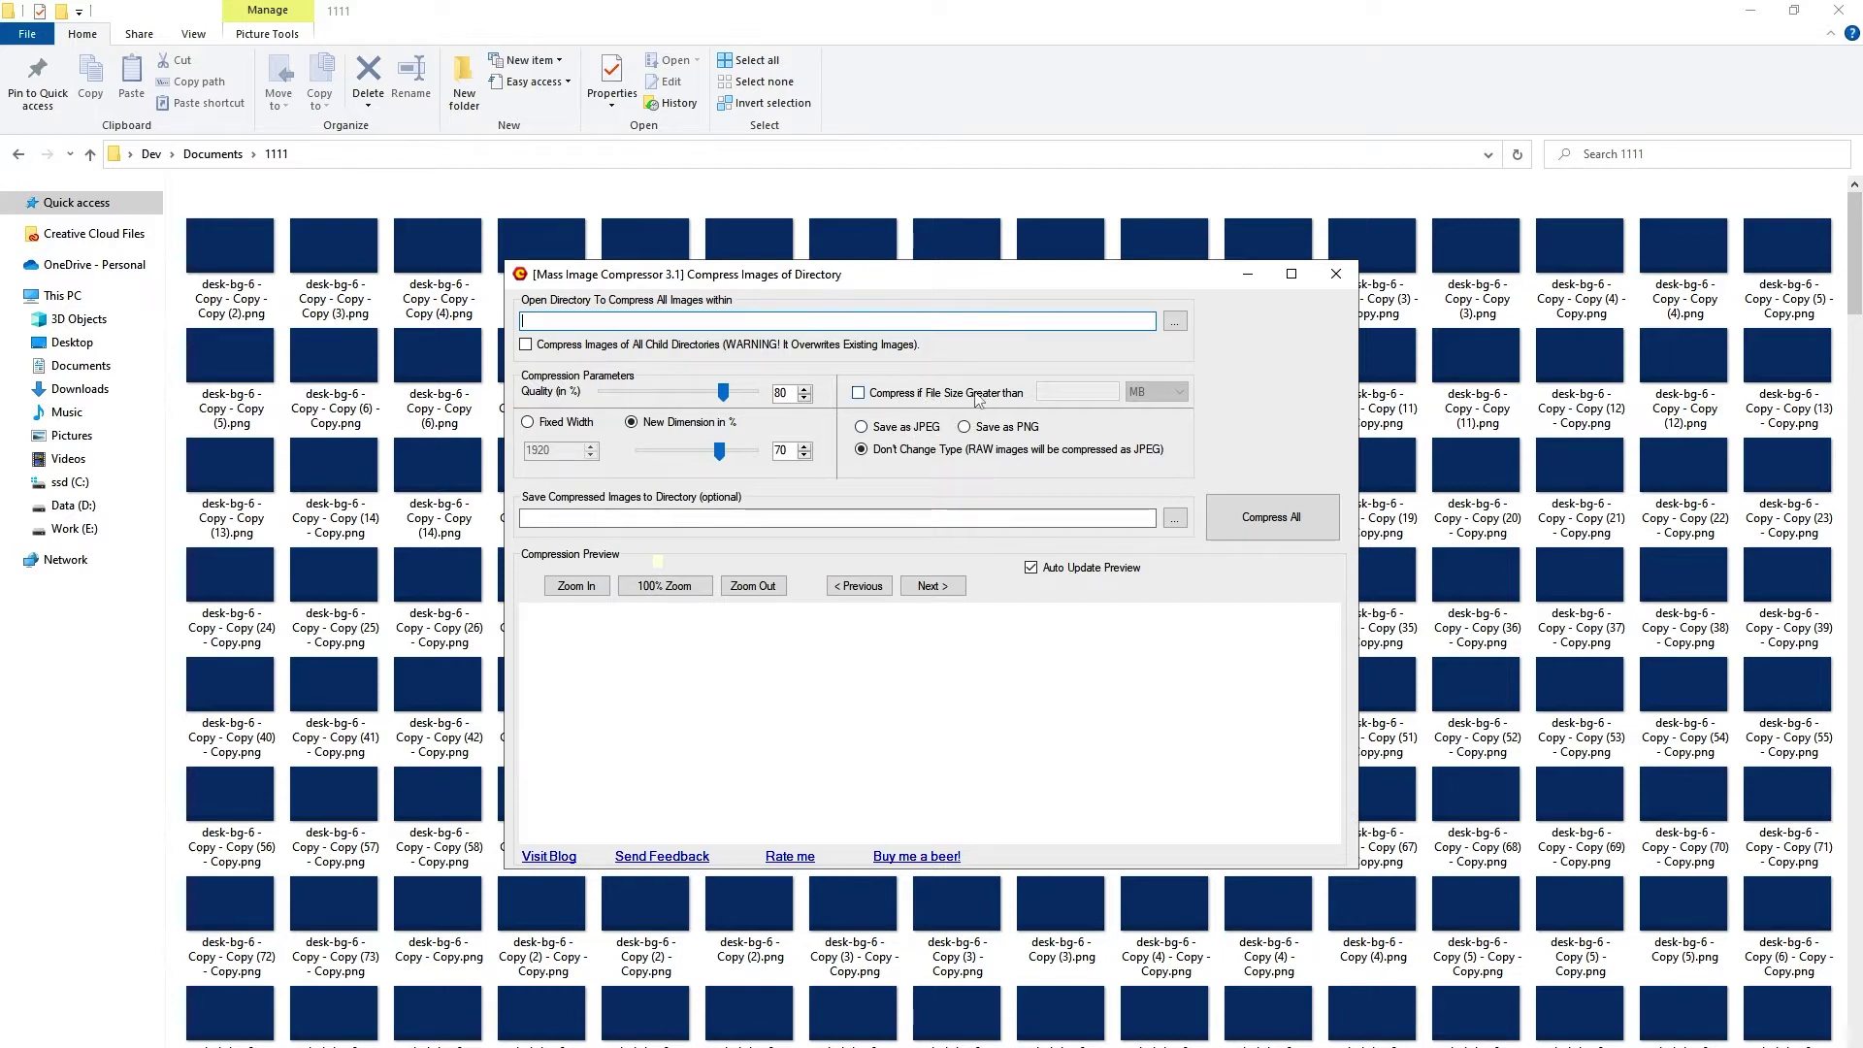
Leave the minimum file size condition off and choose Save as JPEG output
left_click(915, 401)
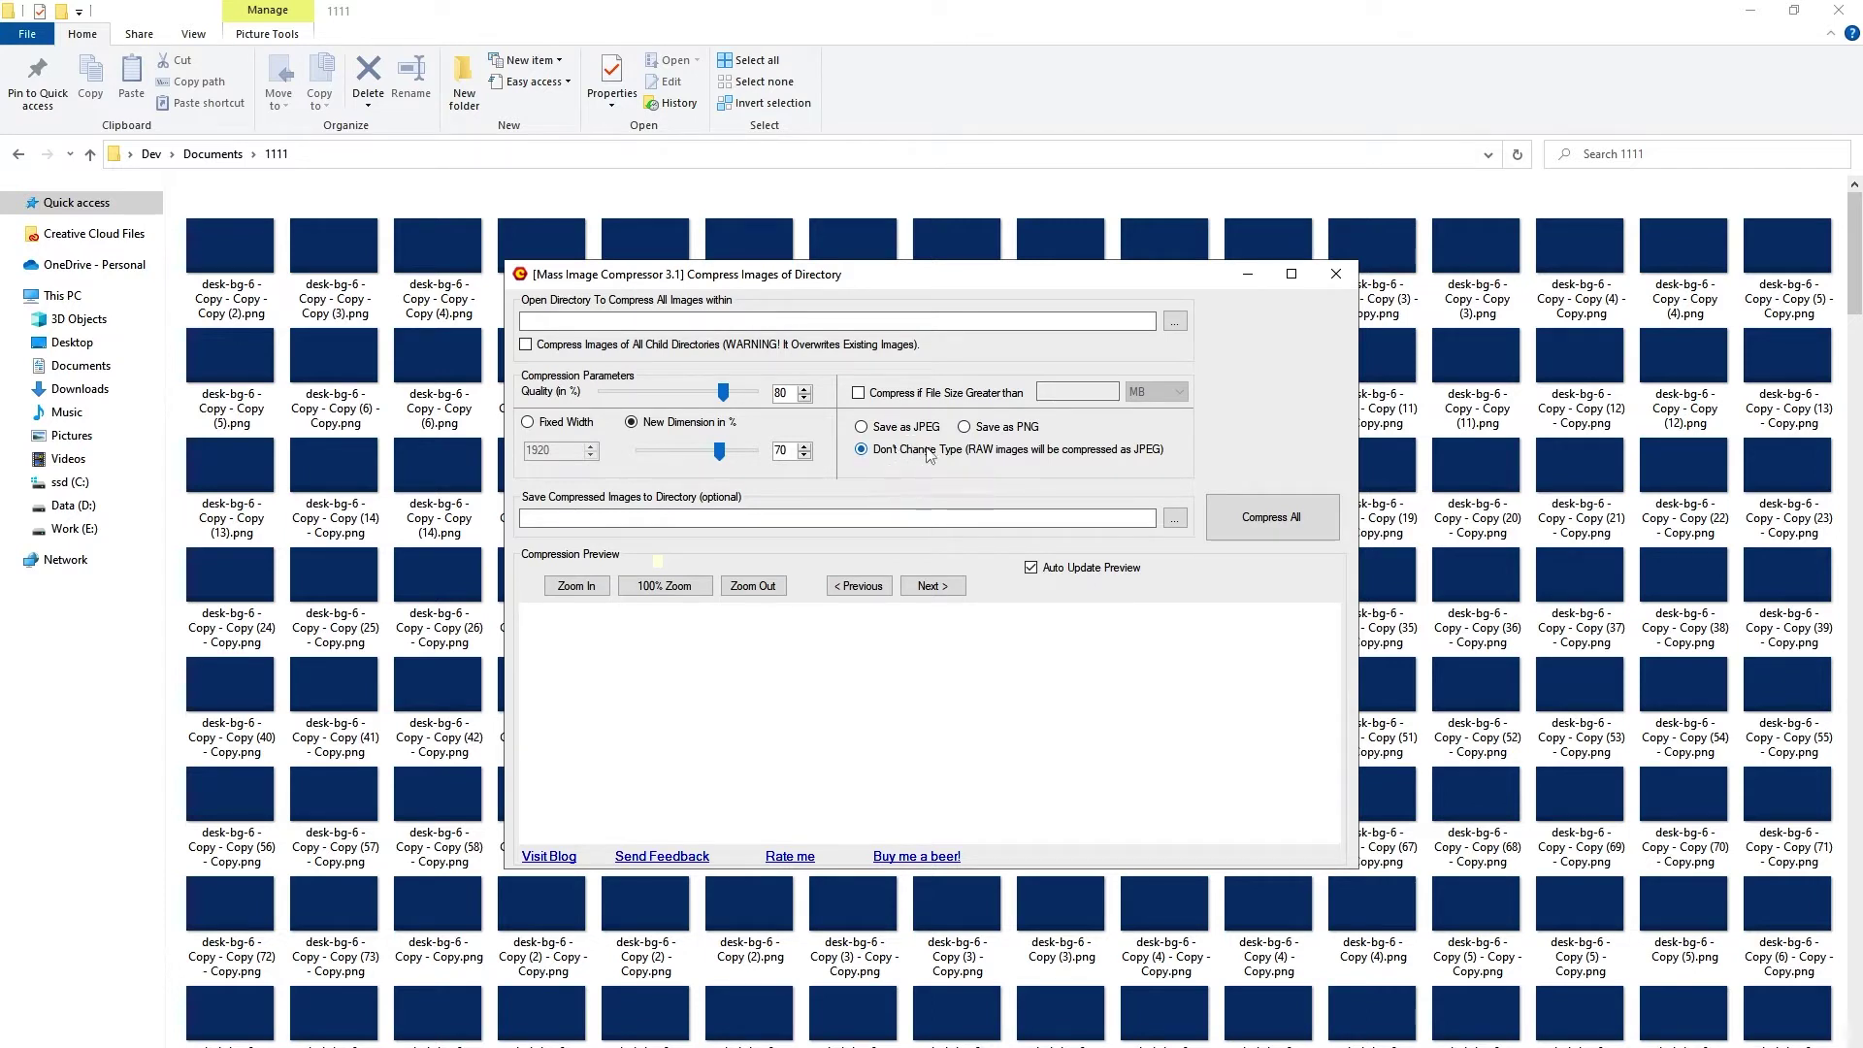
left_click(892, 426)
left_click(1176, 326)
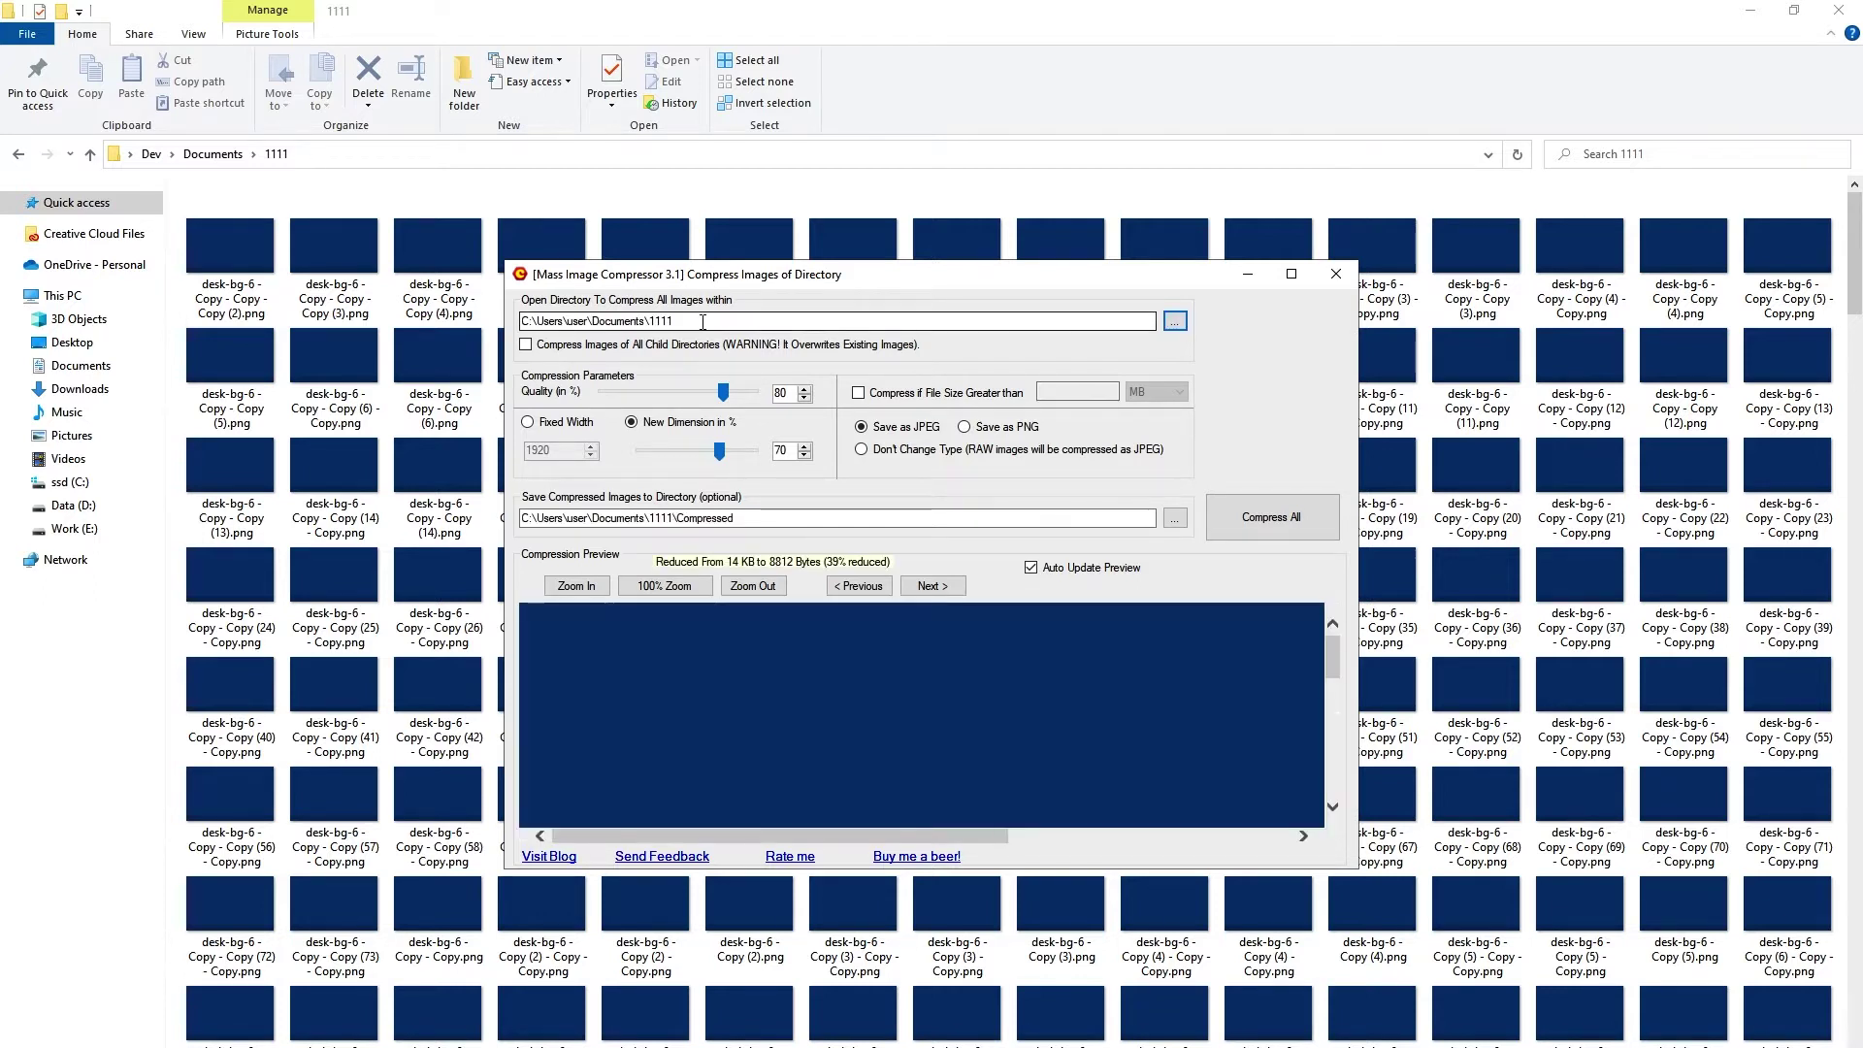
left_click_drag(674, 321, 519, 331)
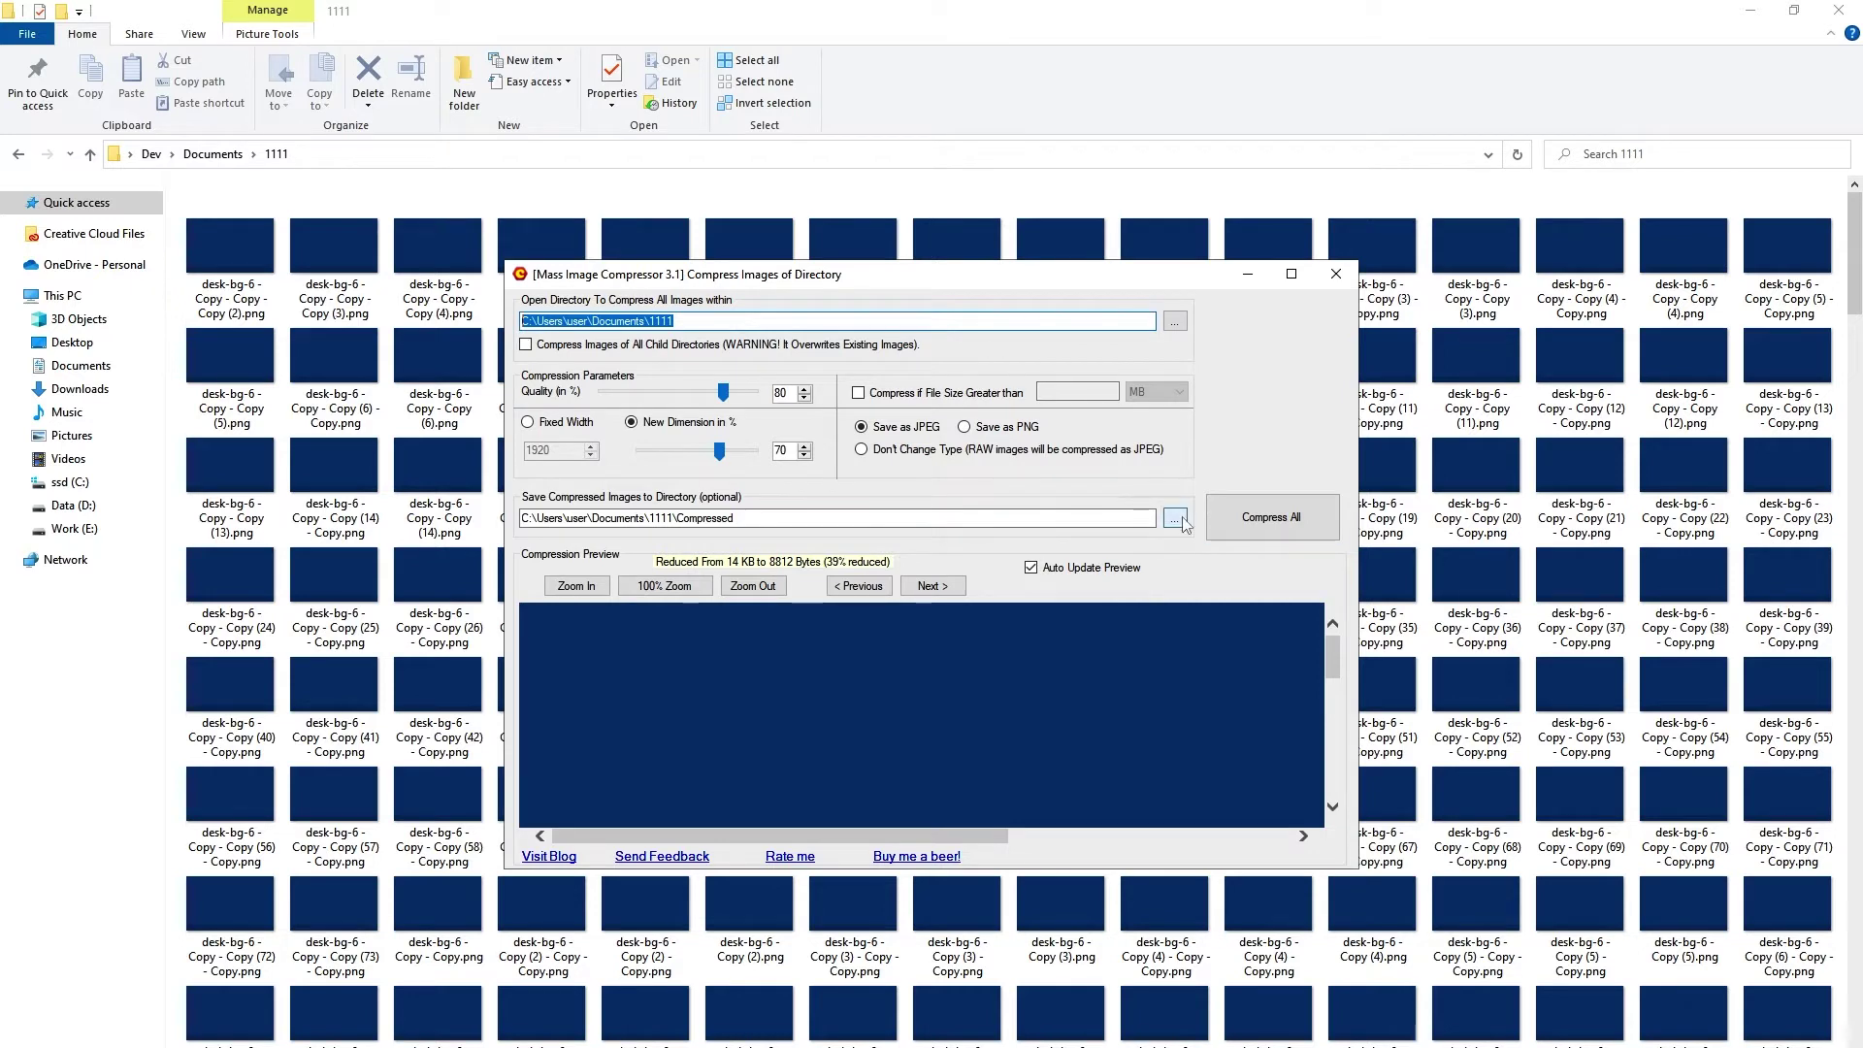
left_click(917, 520)
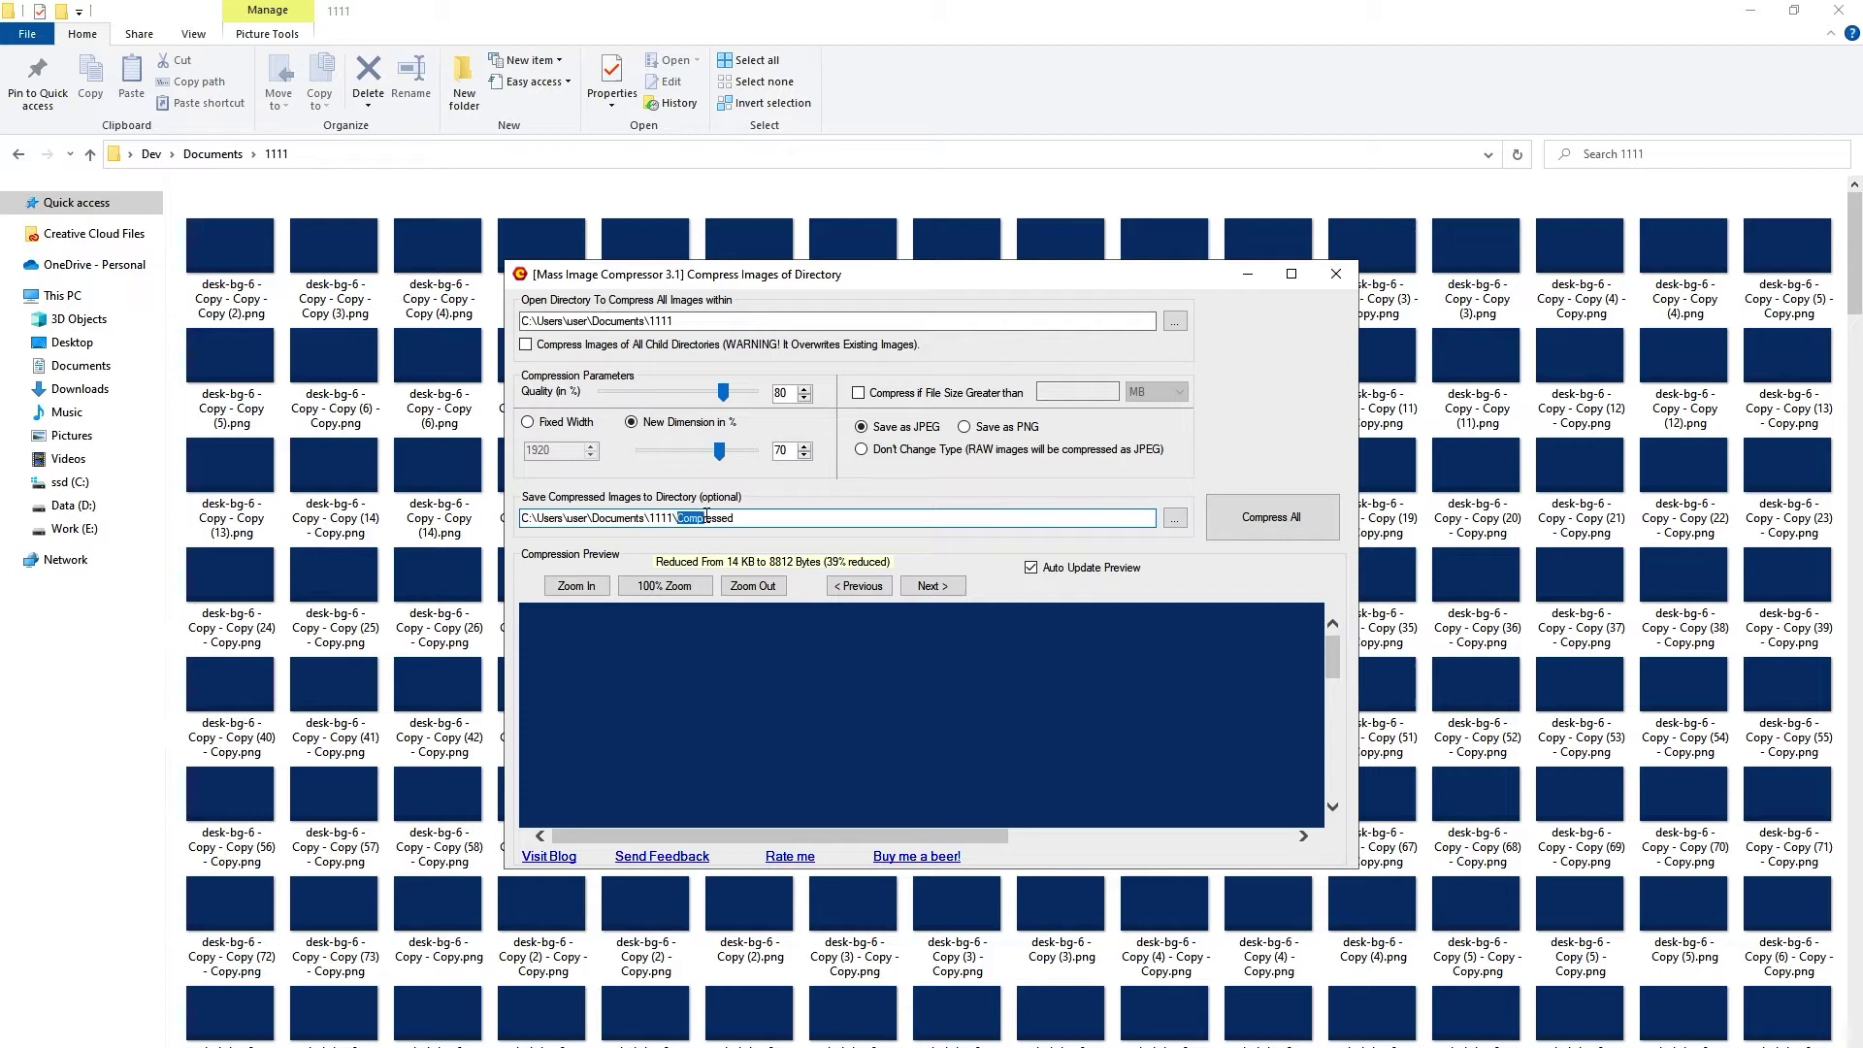
left_click_drag(678, 518, 737, 519)
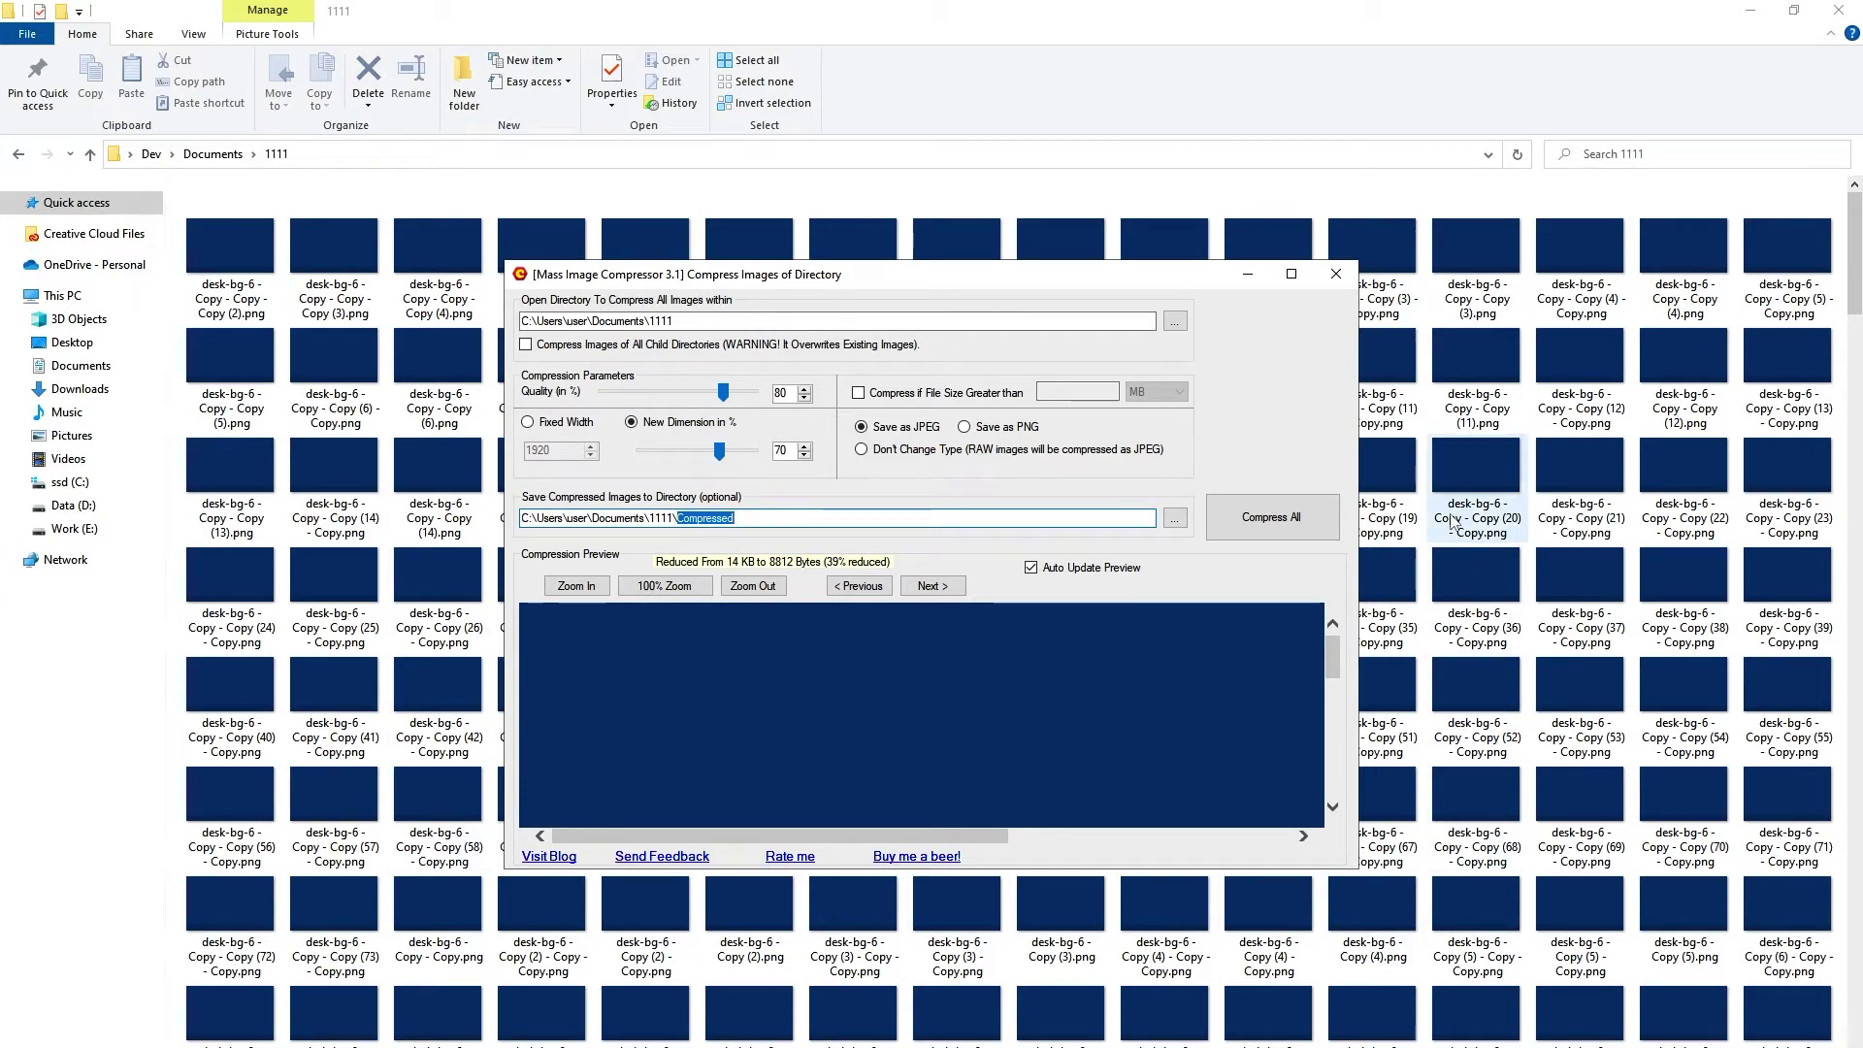
Start Compress All to process the 1000 PNG images in 1111
left_click(1264, 527)
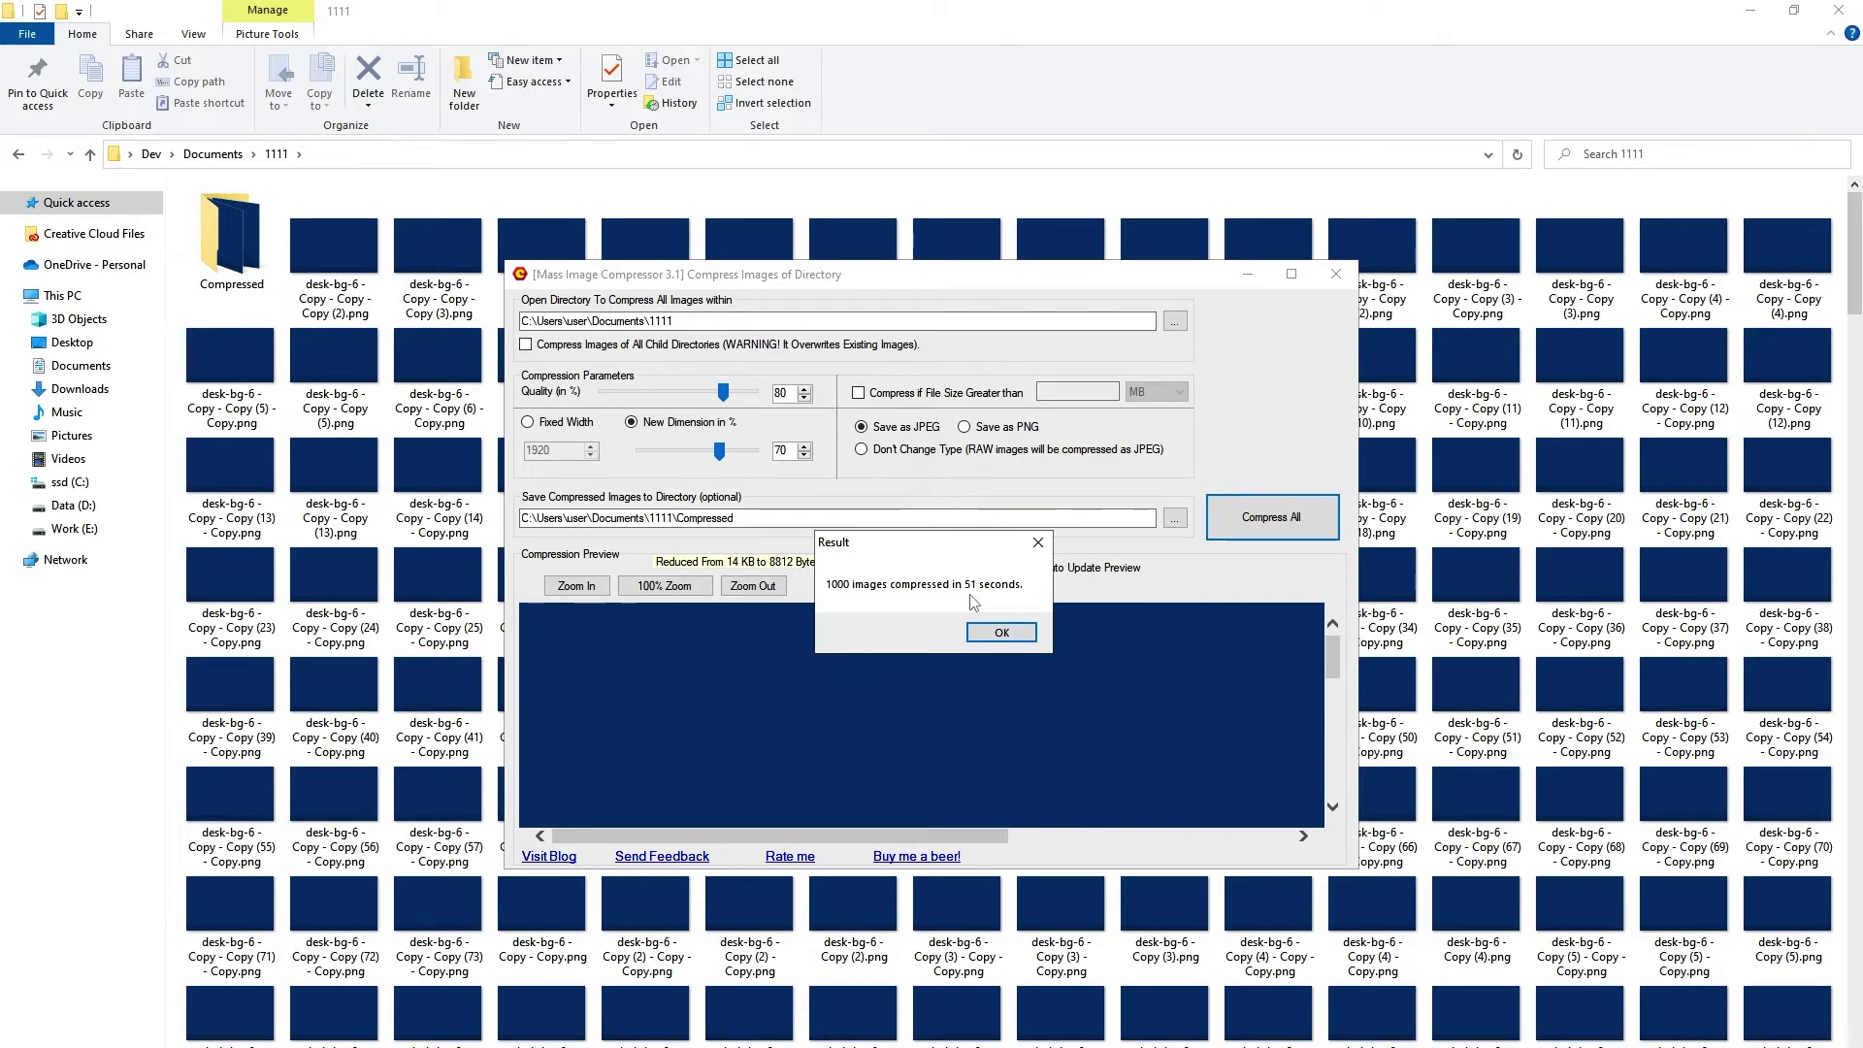
Dismiss the compression result and open the Compressed folder to view the JPEGs
left_click(1004, 633)
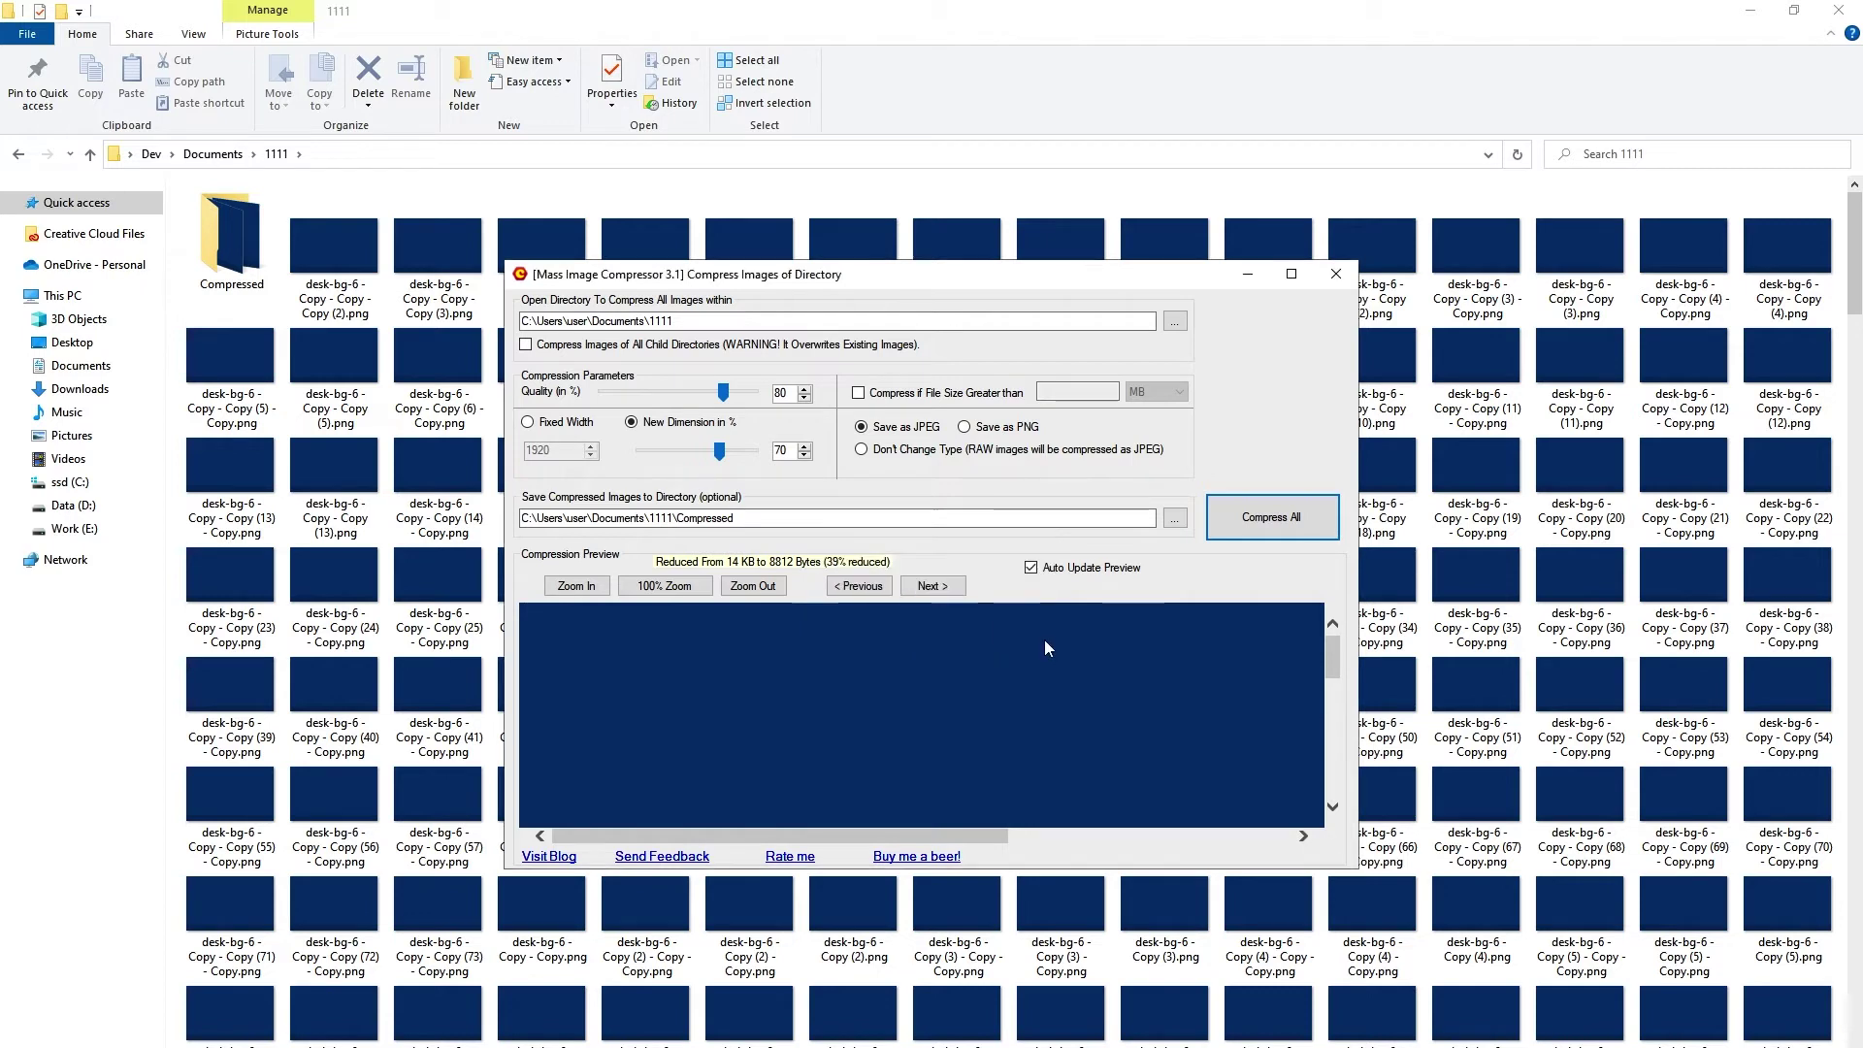
double_click(232, 246)
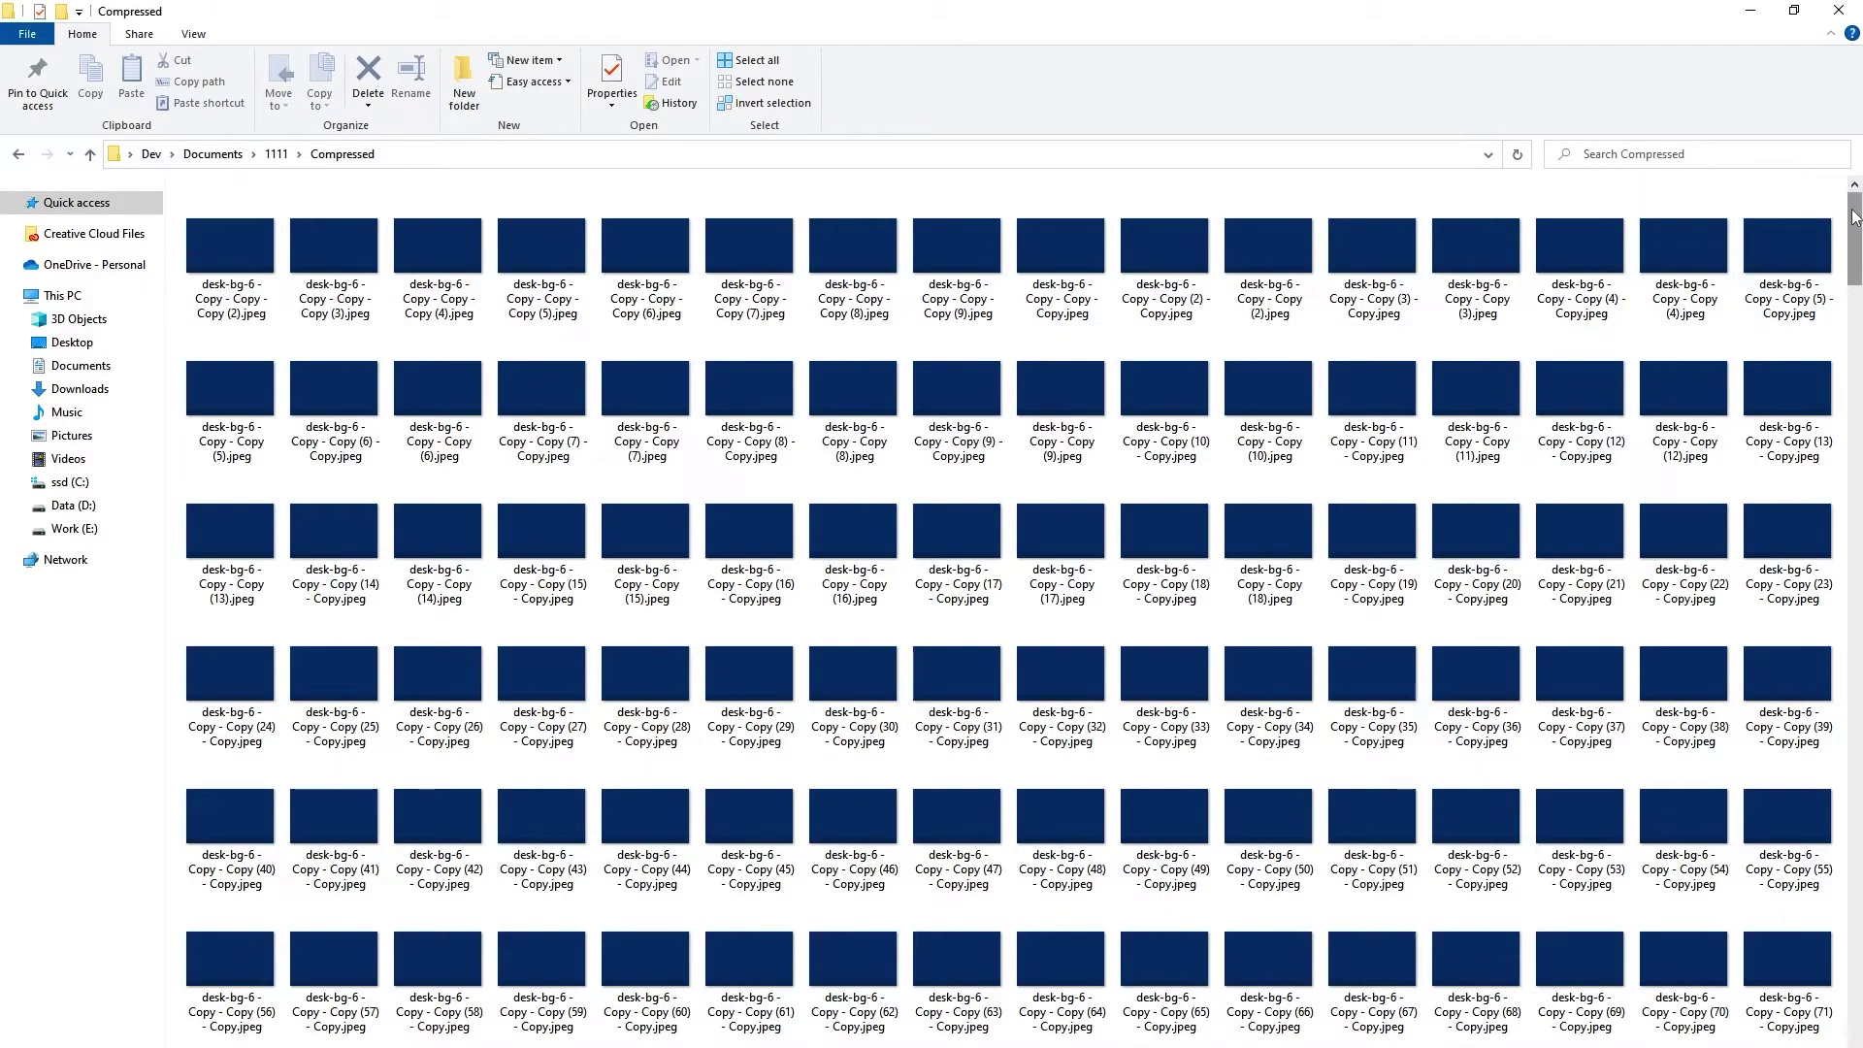
left_click_drag(1851, 218, 1843, 329)
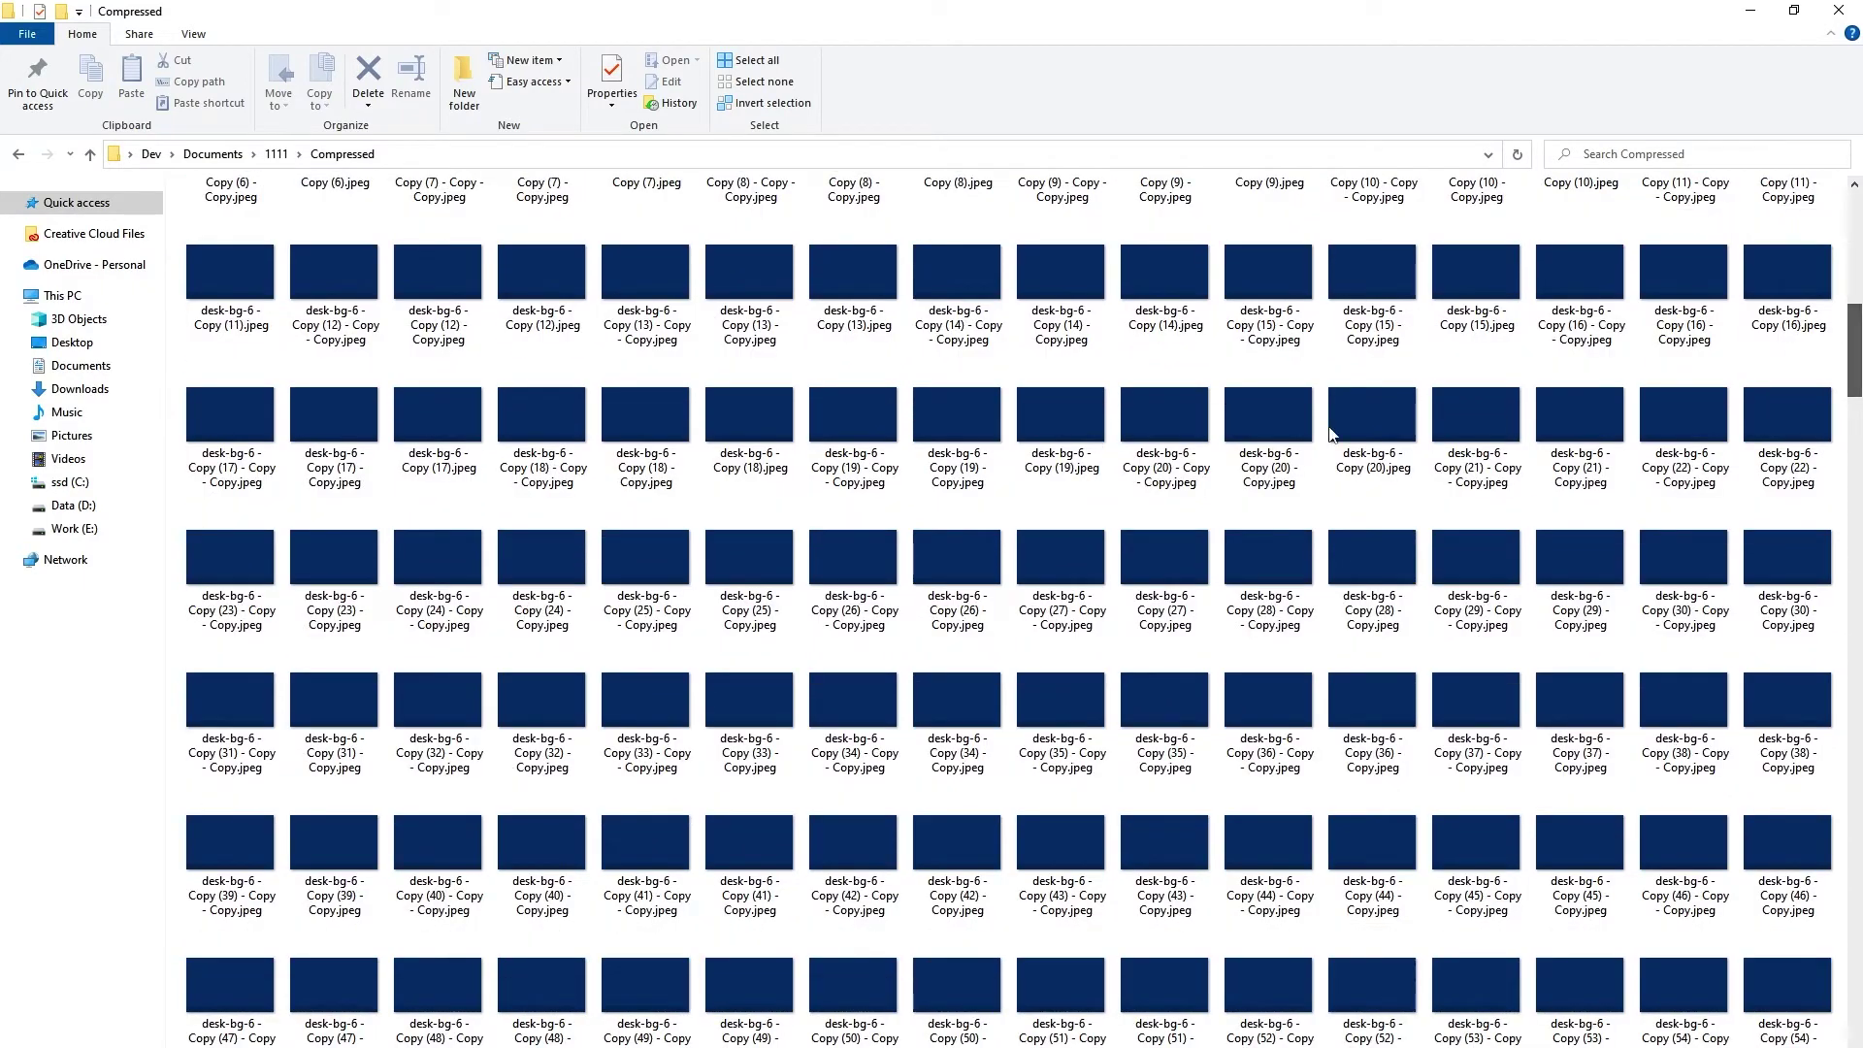
mouse_move(1844, 350)
left_mouse_down()
mouse_move(1852, 1028)
mouse_move(1849, 584)
mouse_move(1795, 211)
left_mouse_up()
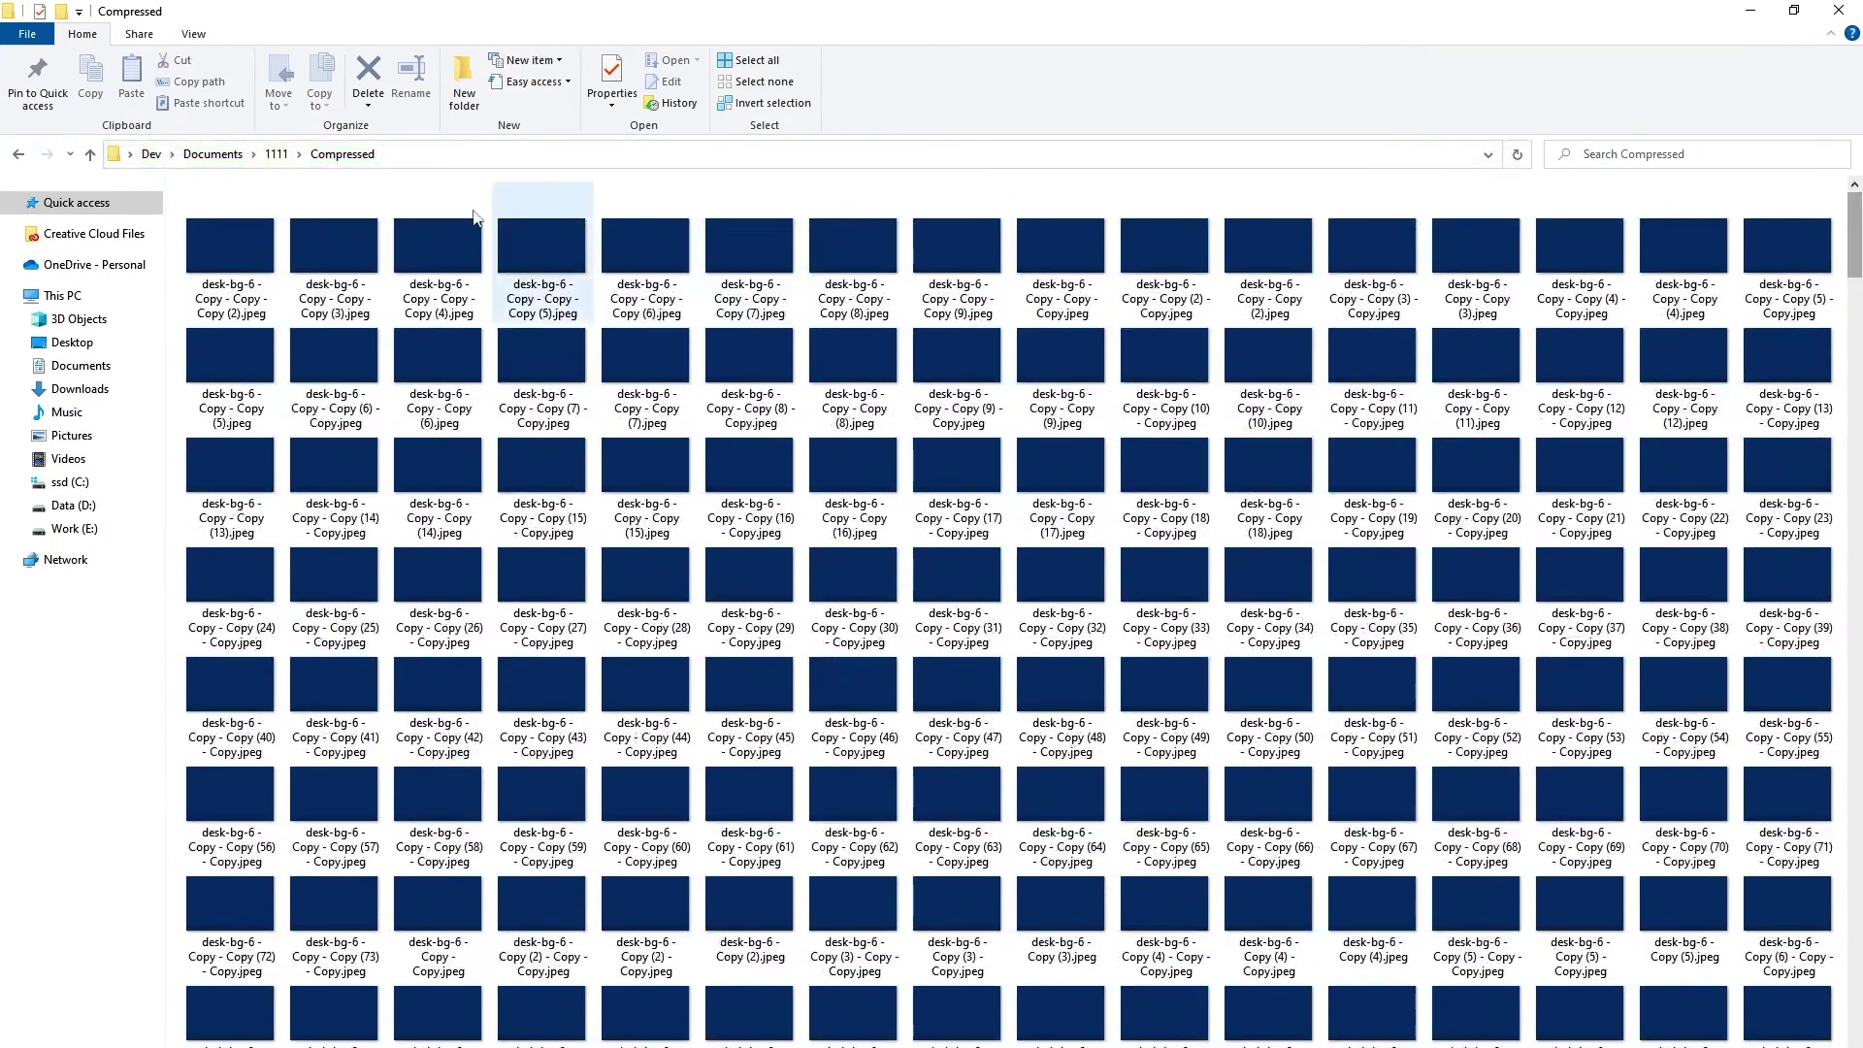
Go back from Compressed to the 1111 folder in File Explorer
left_click(276, 155)
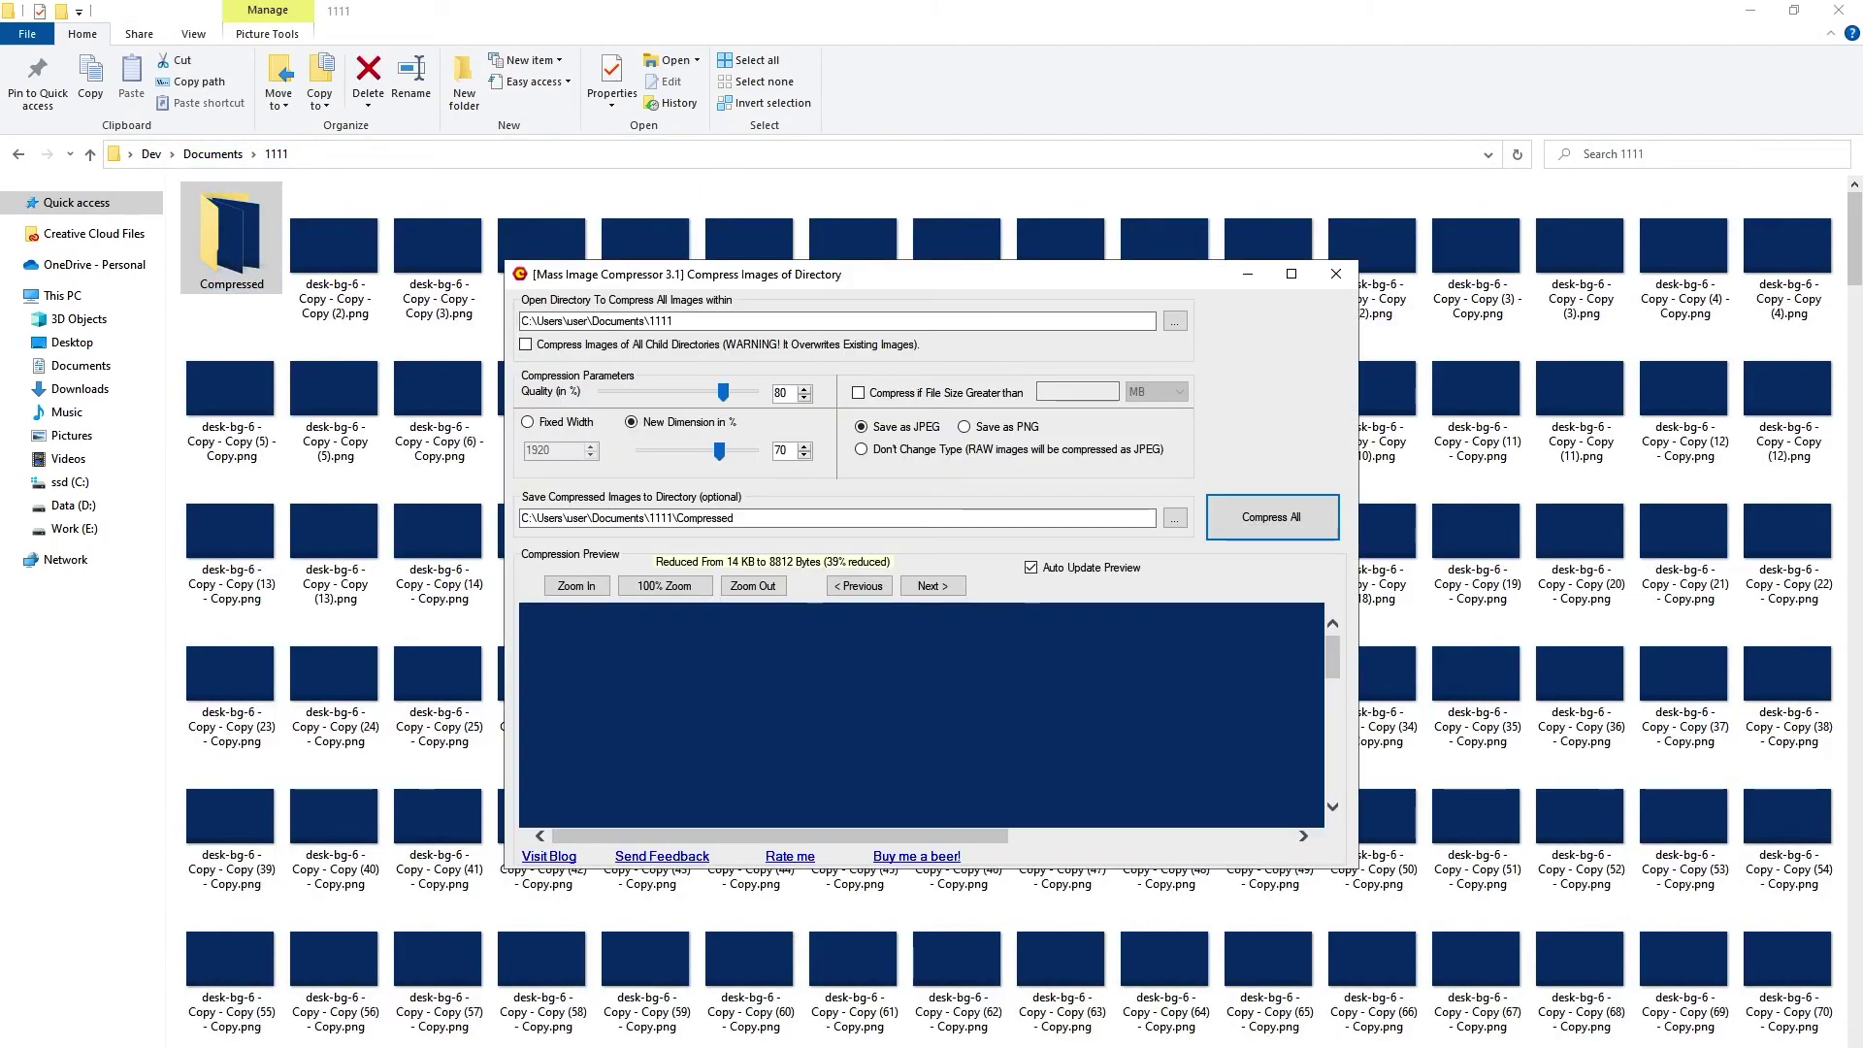